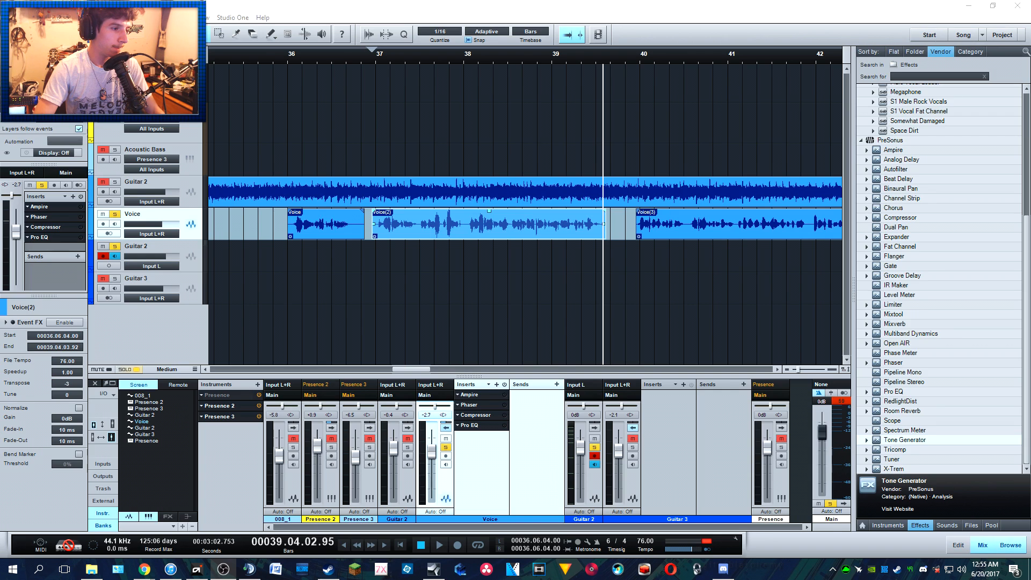
Step: Enable all Voice channel inserts and play the Voice(2) clip from bar 37 while setting the Voice fader to -1.9 dB
click(422, 4)
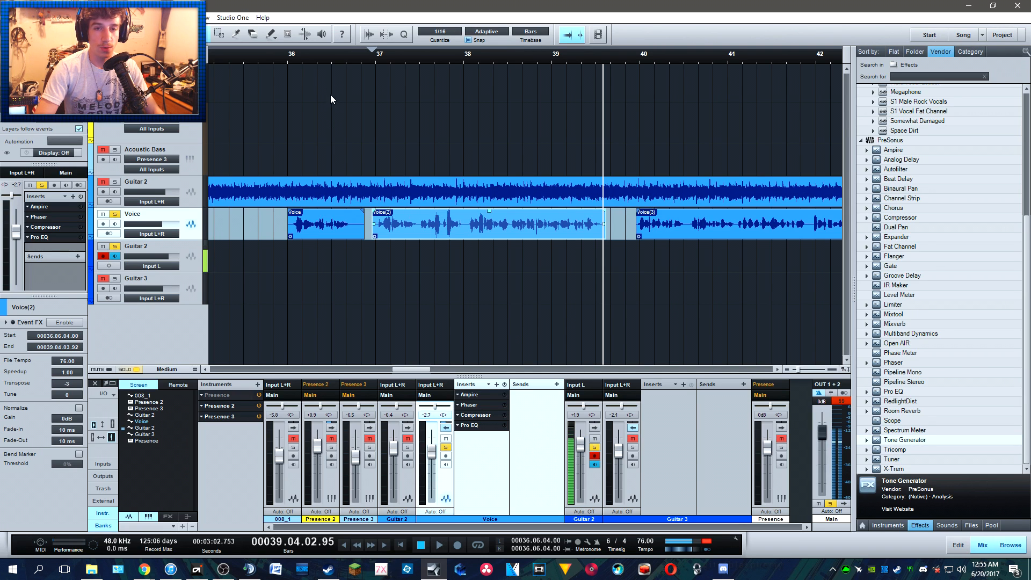
click(378, 60)
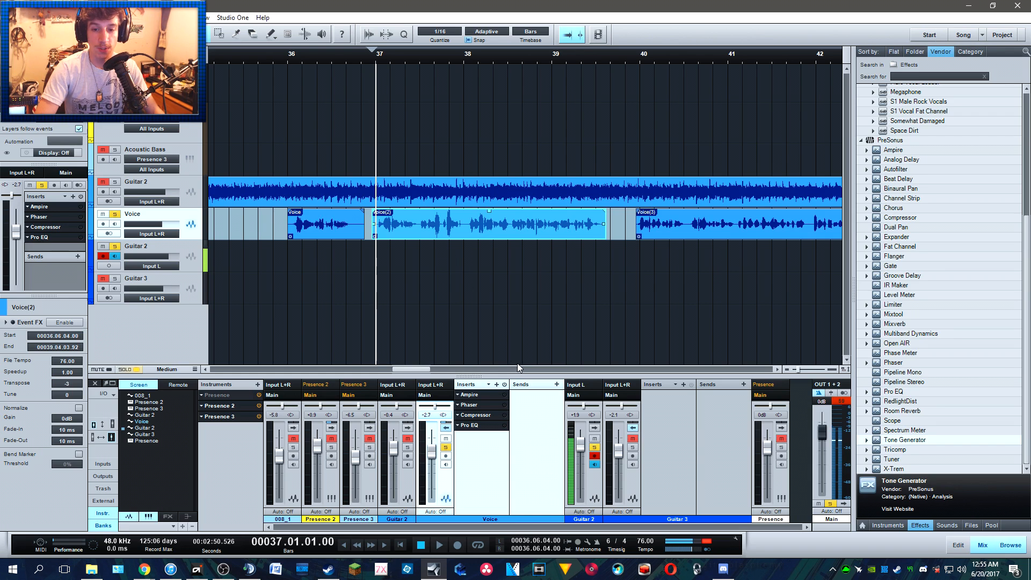
click(504, 385)
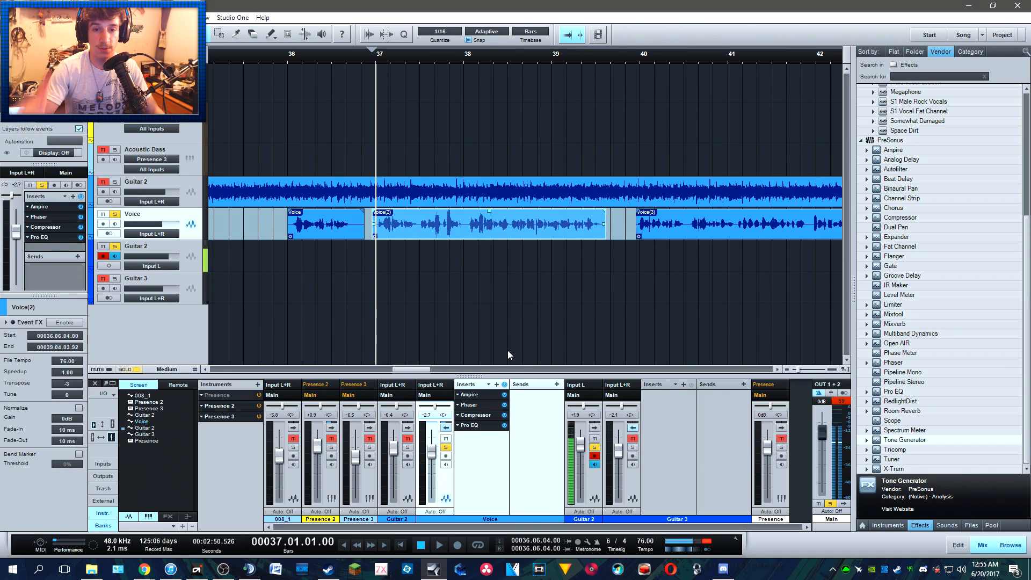
key(space)
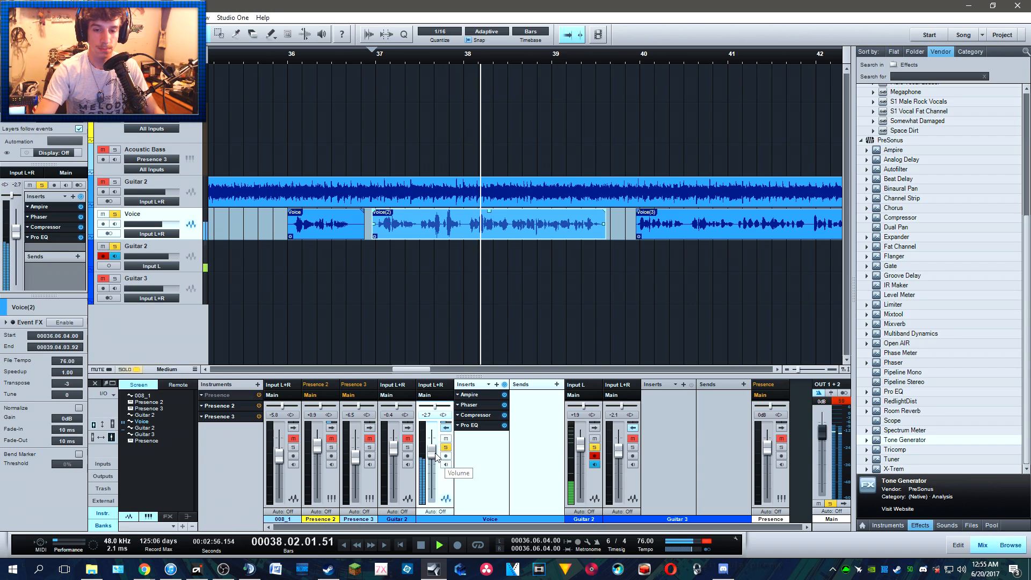
drag(431, 453, 430, 451)
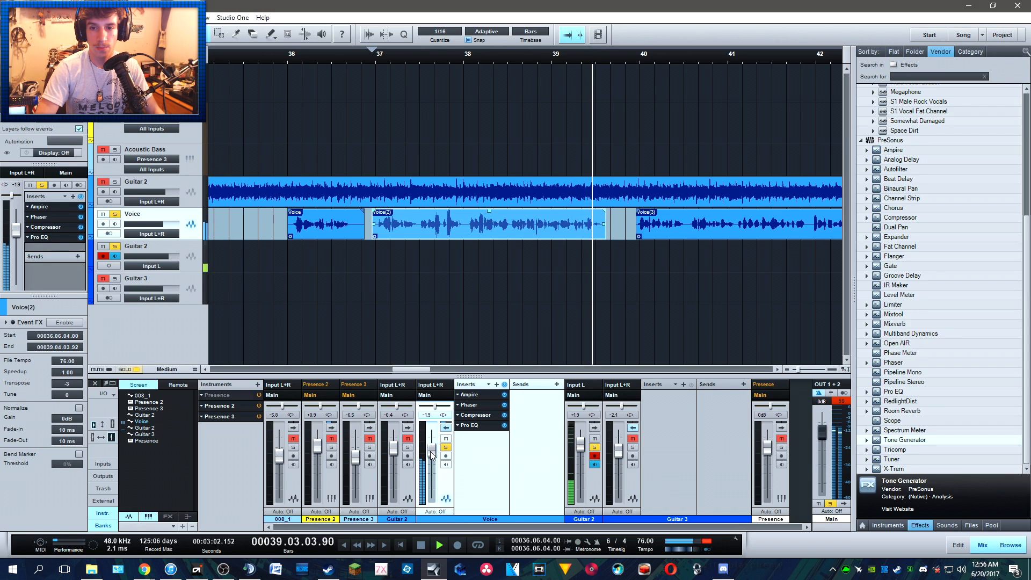
key(space)
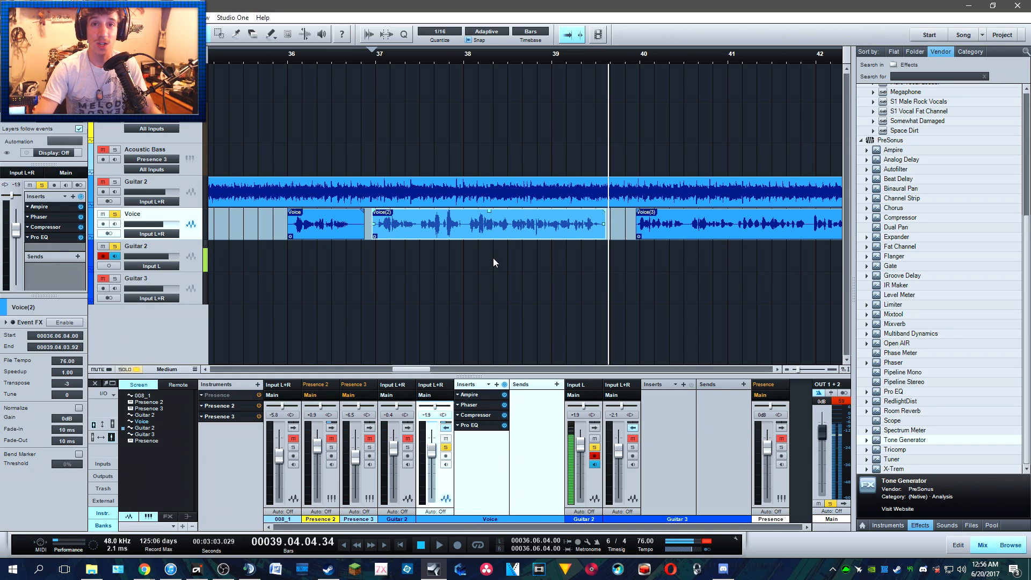
Step: Play Voice(2) from its start with the Voice inserts bypassed and transpose at 0, raising the Voice fader to +0.1 dB
click(505, 385)
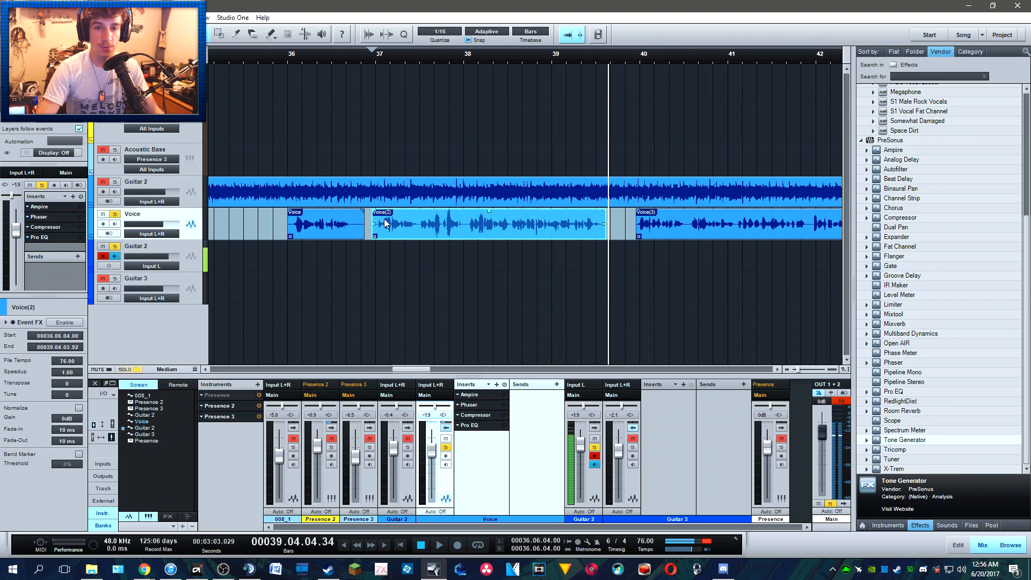
click(375, 58)
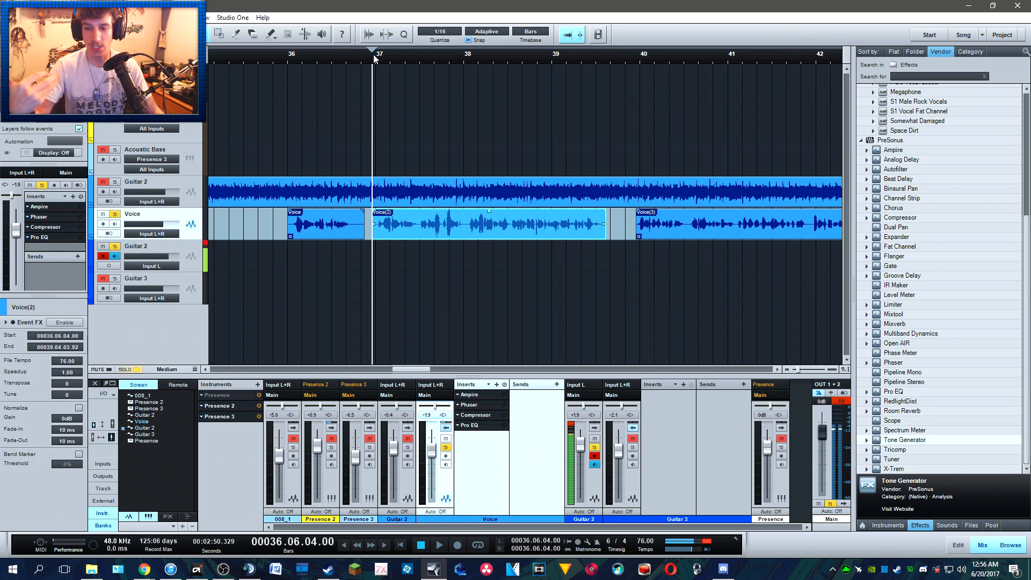
key(space)
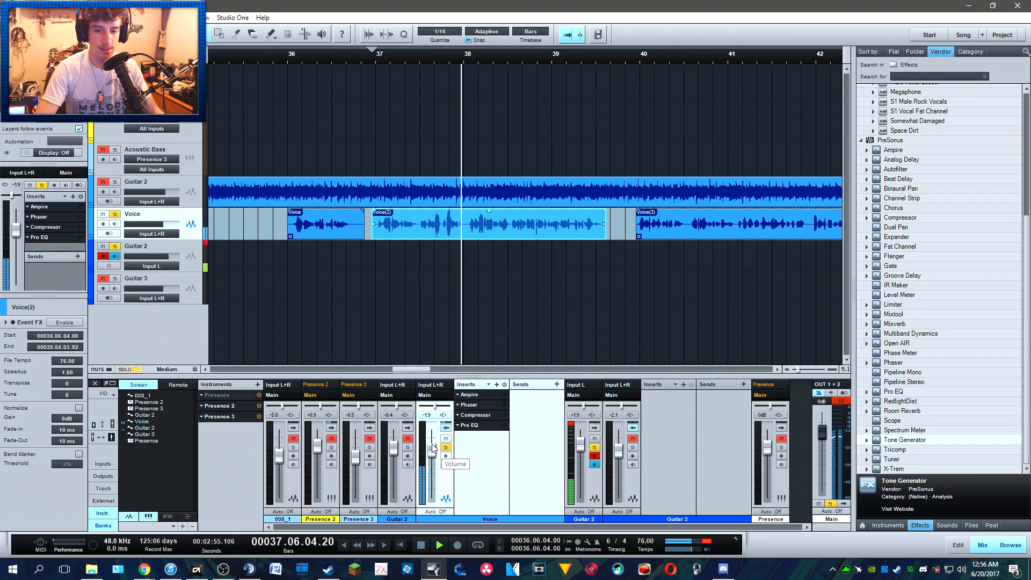
drag(432, 446, 434, 447)
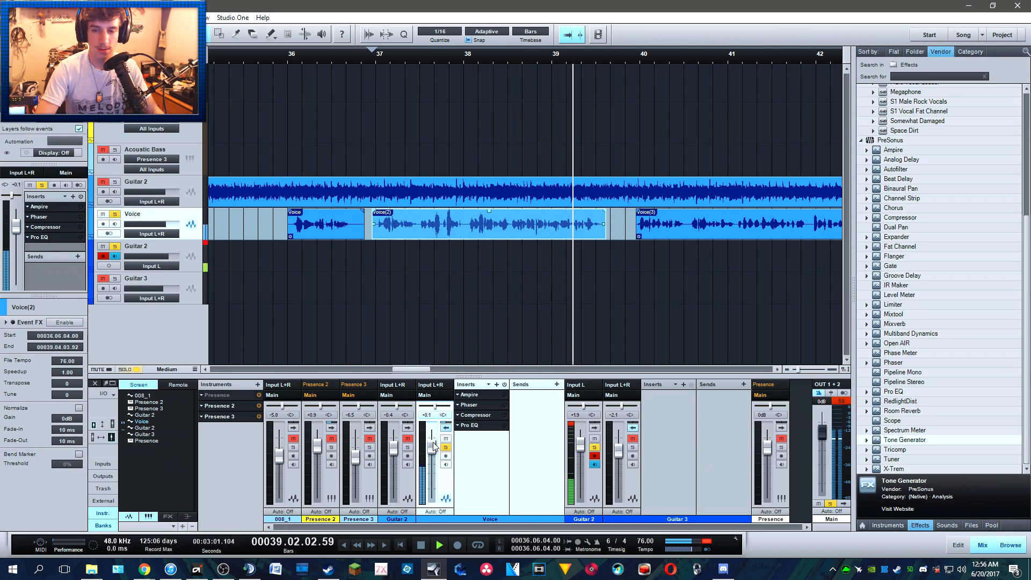
key(space)
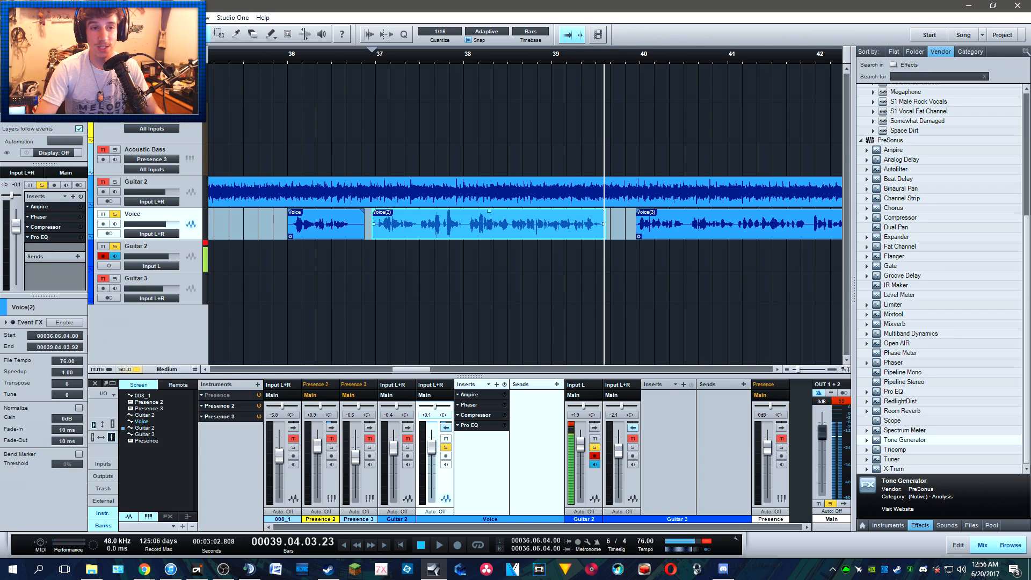
Step: Show the inspector for the Voice(2) clip and set its transpose to -3
key(F4)
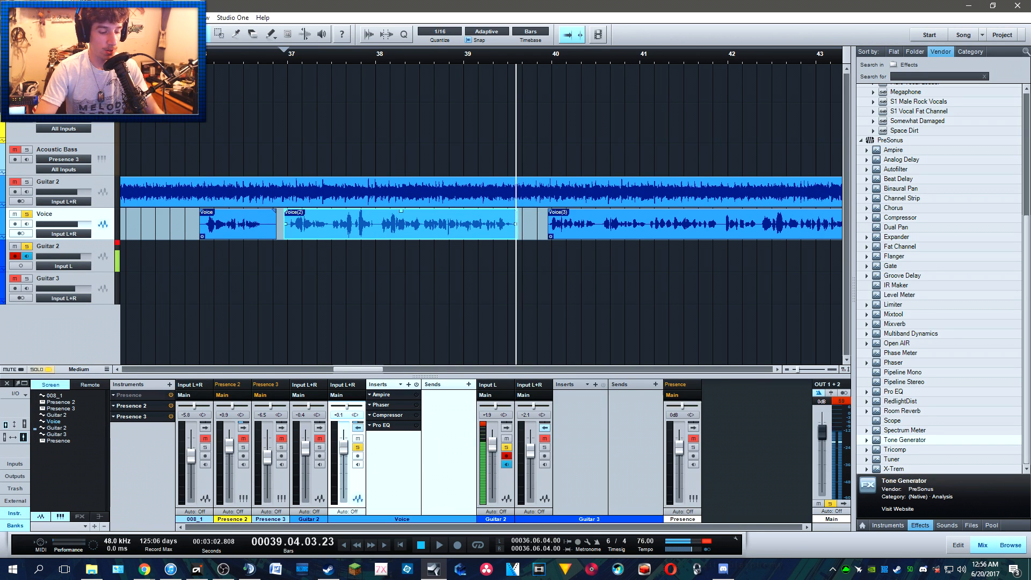
key(F4)
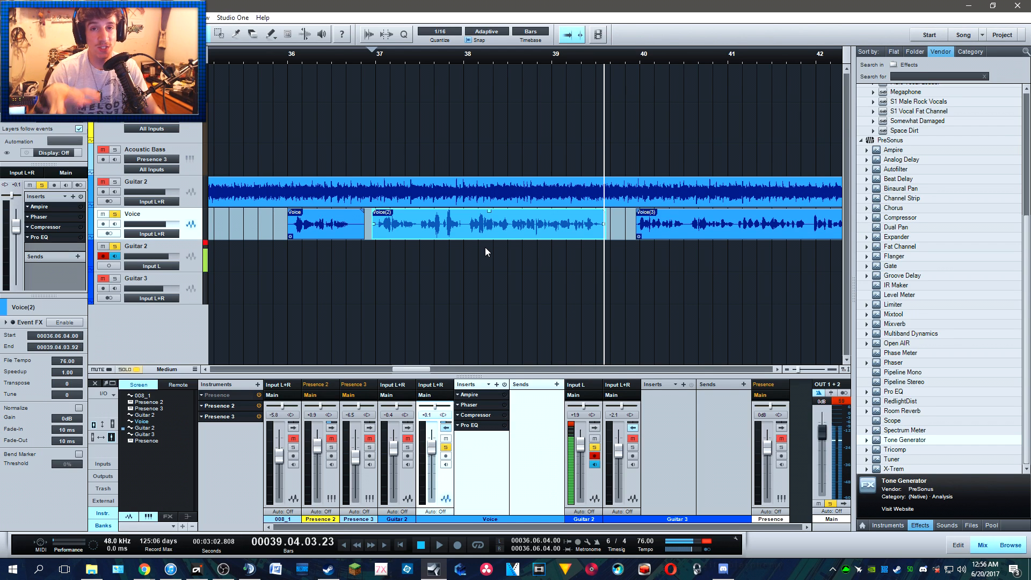
click(359, 224)
click(461, 215)
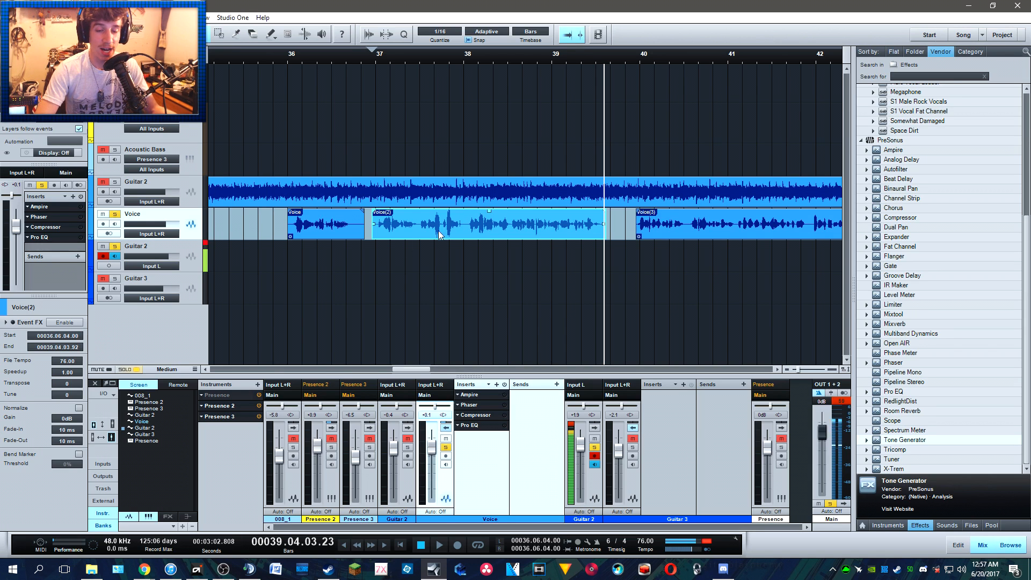
click(72, 383)
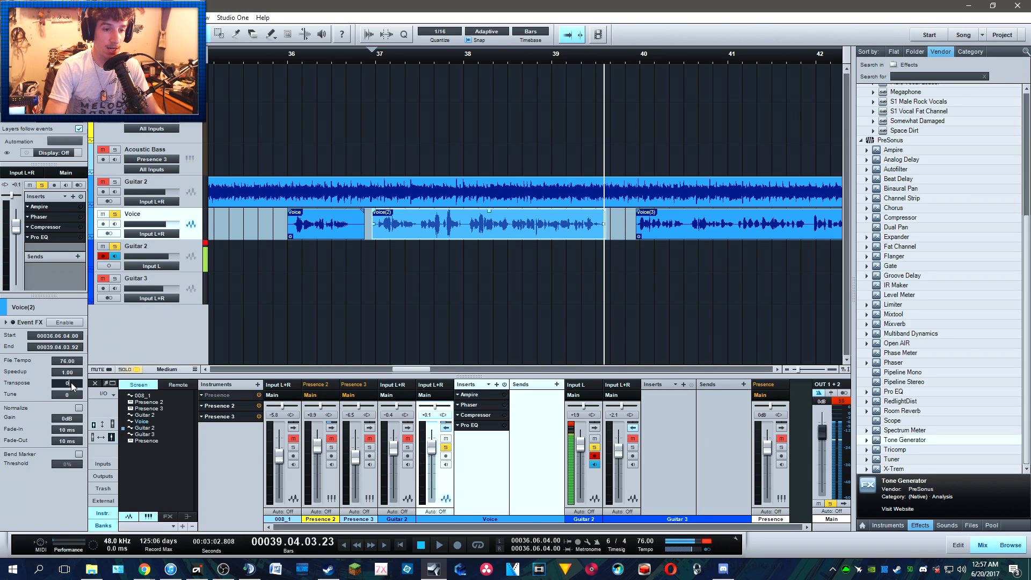
text(-3)
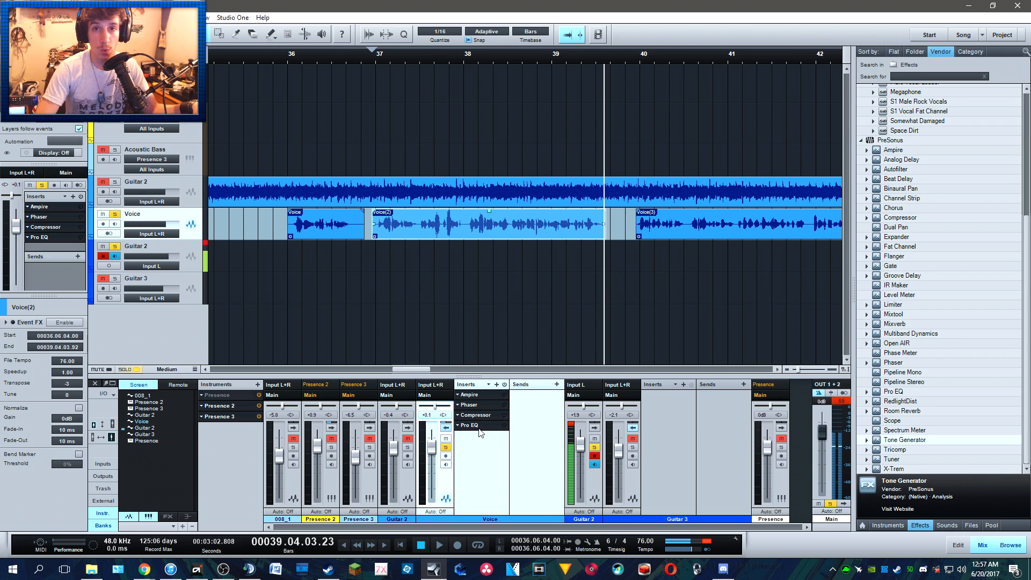
Step: Play Voice(2) from its start to hear the transposed vocal without any inserts
click(371, 56)
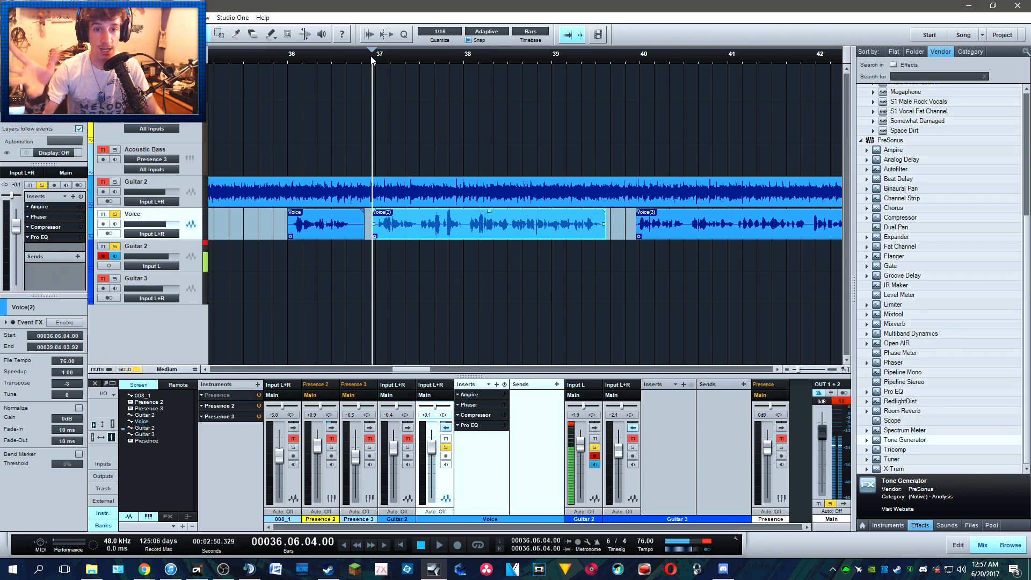
key(space)
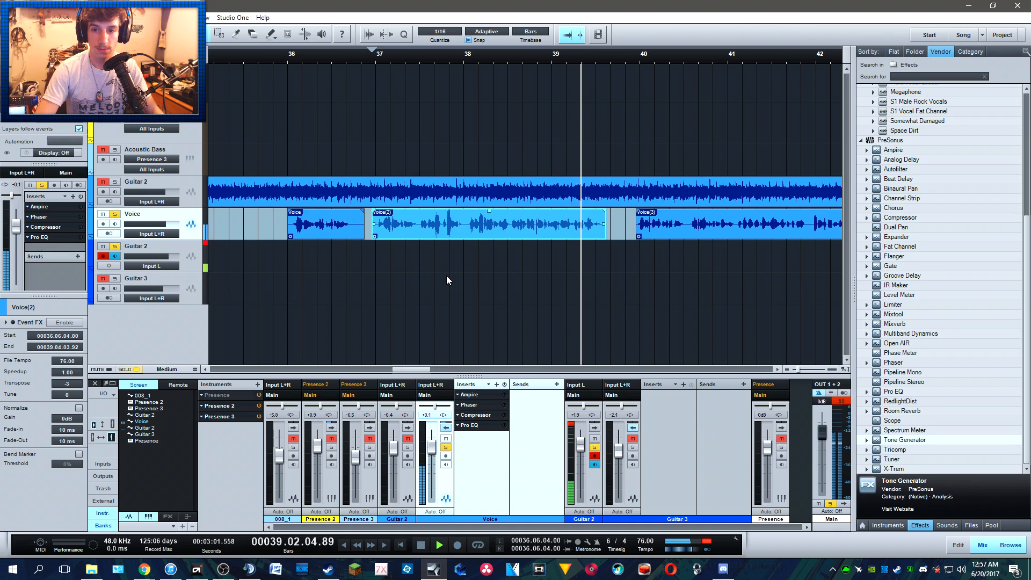
key(space)
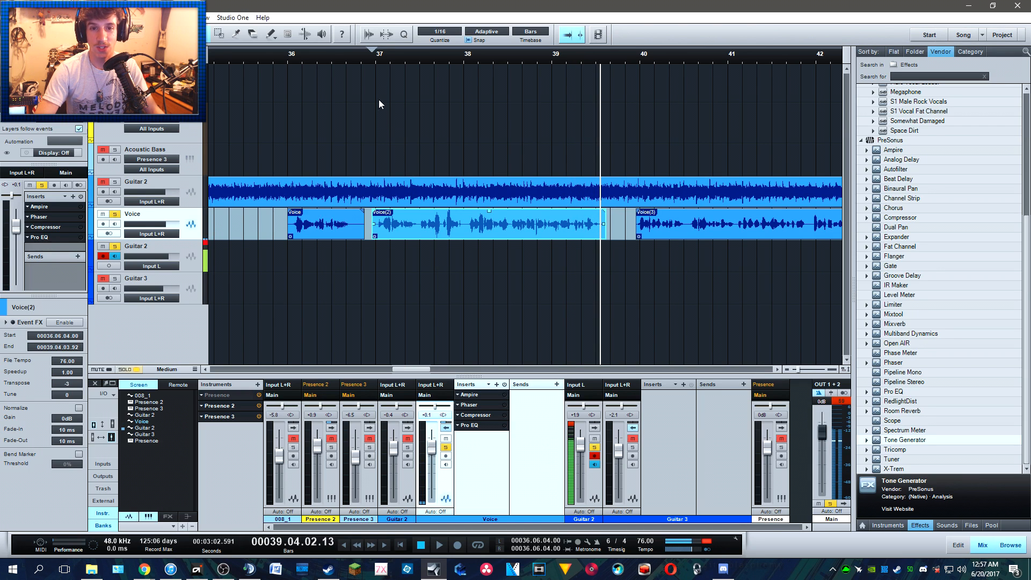
Step: Enable only the Ampire insert on the Voice channel and audition the clip from bar 37 with the Ampire editor open
click(377, 60)
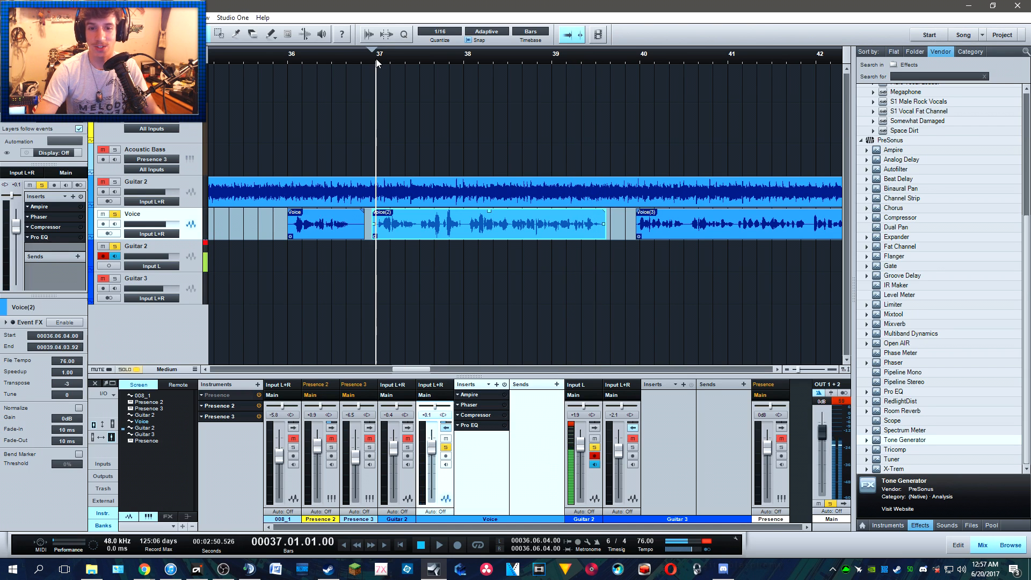
click(505, 395)
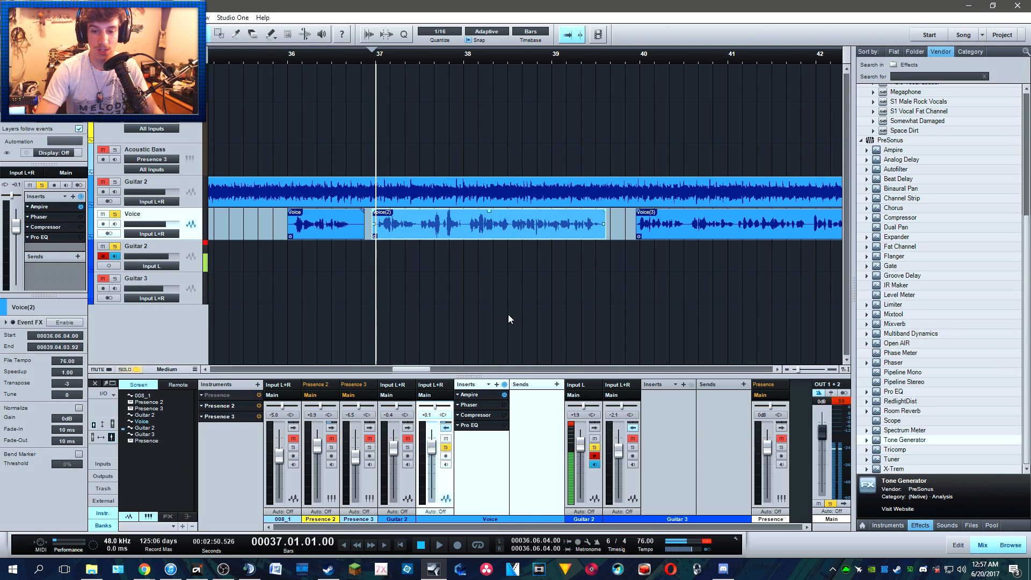
key(space)
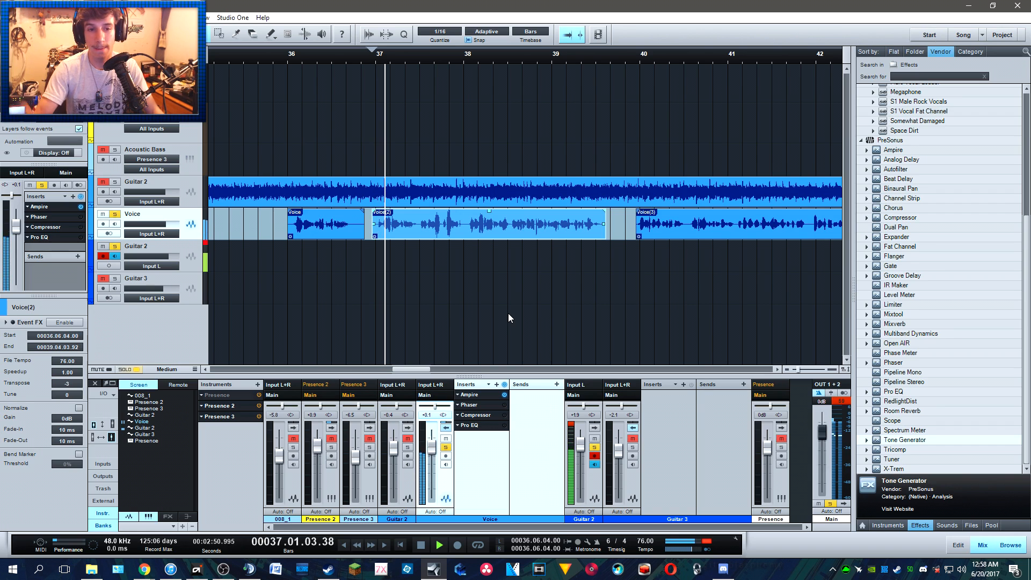
click(484, 394)
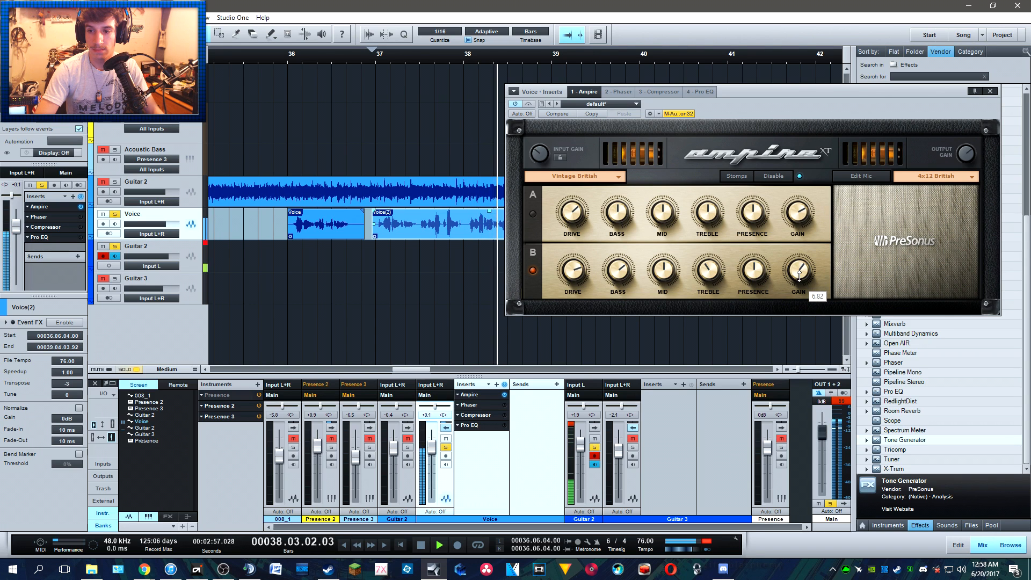
drag(571, 274, 571, 274)
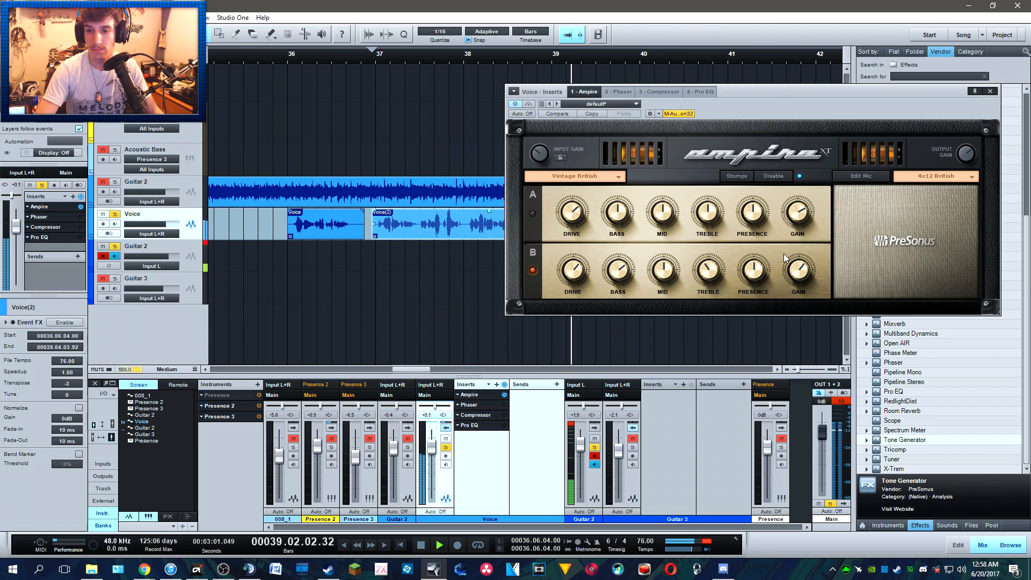
key(space)
Step: Disable the stomp effects in Ampire and replay Voice(2) from its start, closing the Ampire editor
click(773, 176)
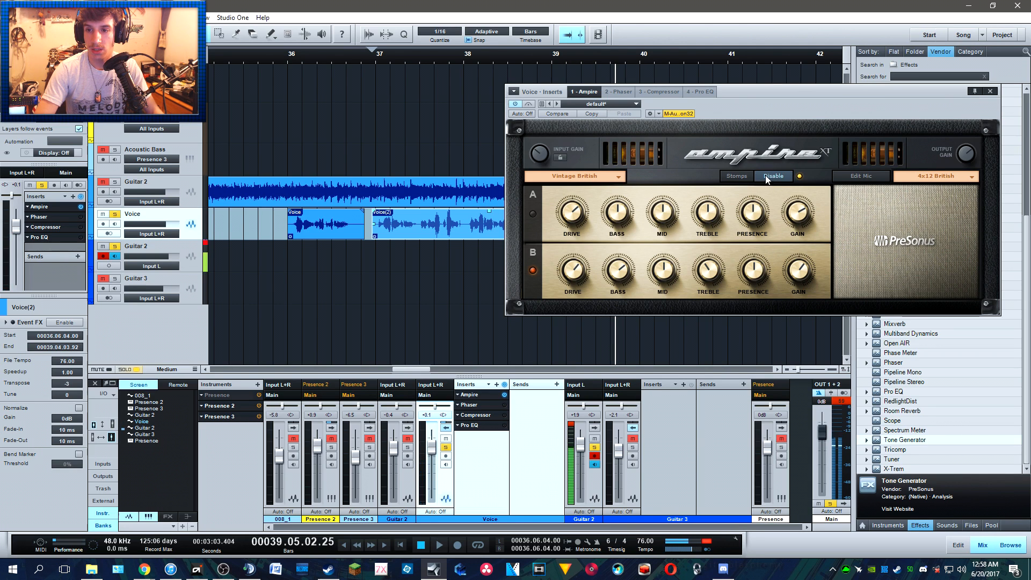
click(372, 57)
key(space)
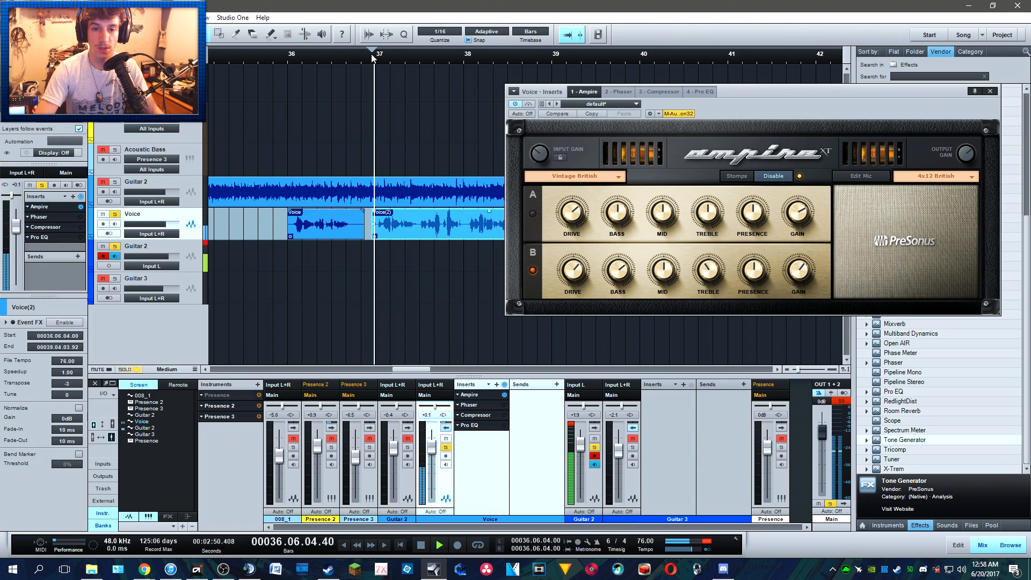
click(991, 92)
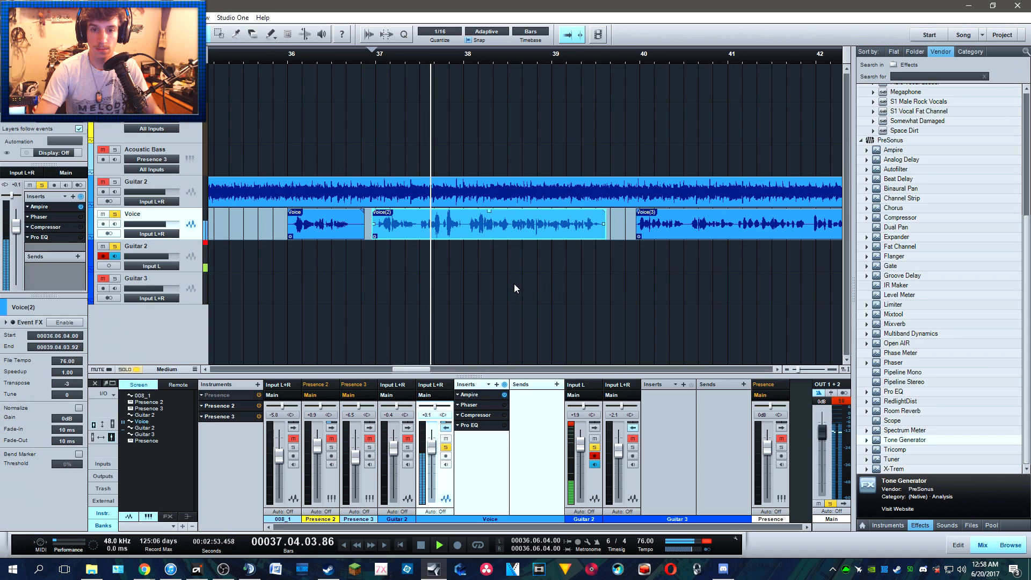
key(space)
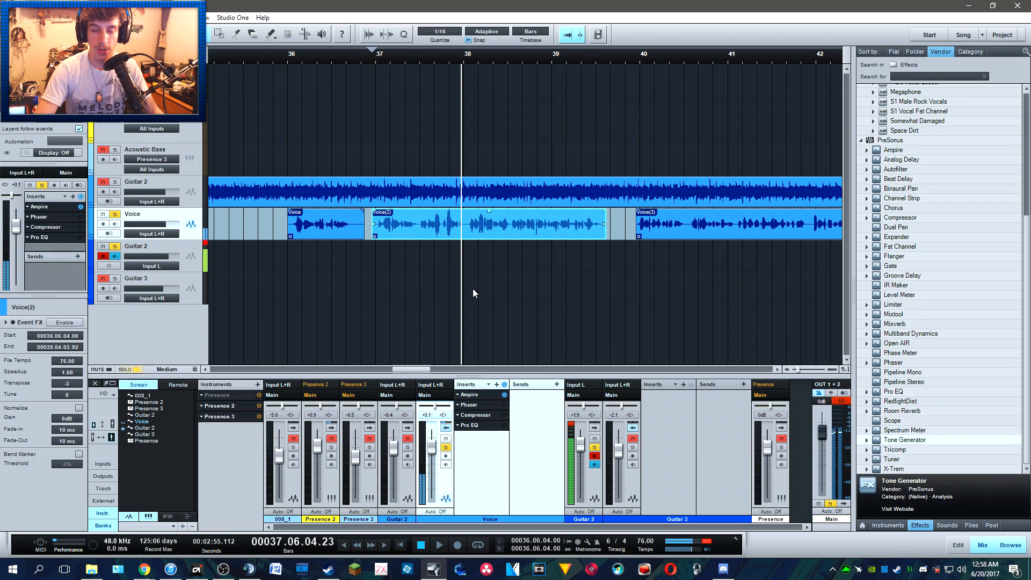
Step: Return the playback position to bar 37 and examine the stomps section of the Voice channel's Ampire
click(377, 62)
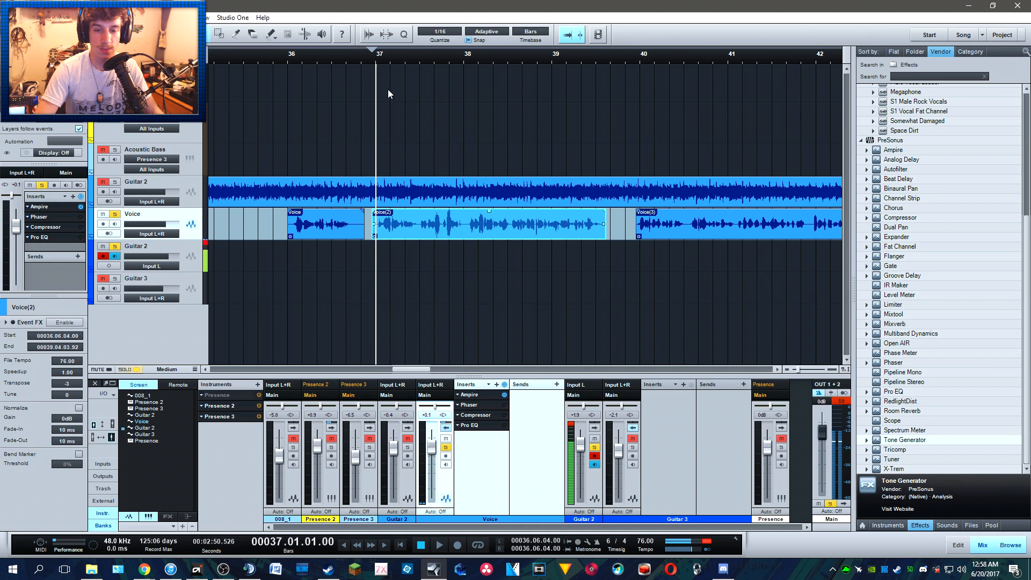
click(487, 395)
click(481, 410)
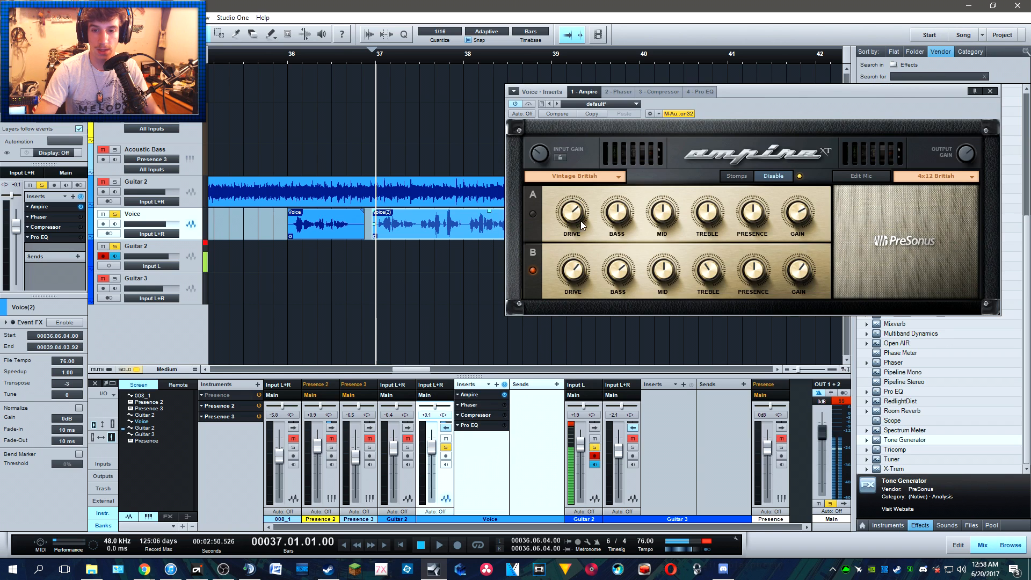
click(738, 177)
click(740, 176)
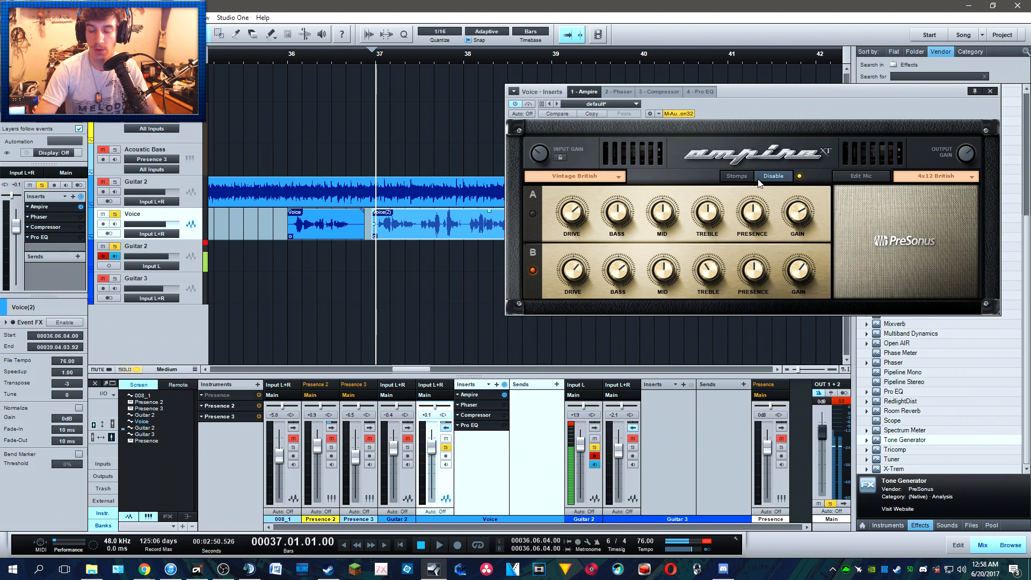
click(989, 91)
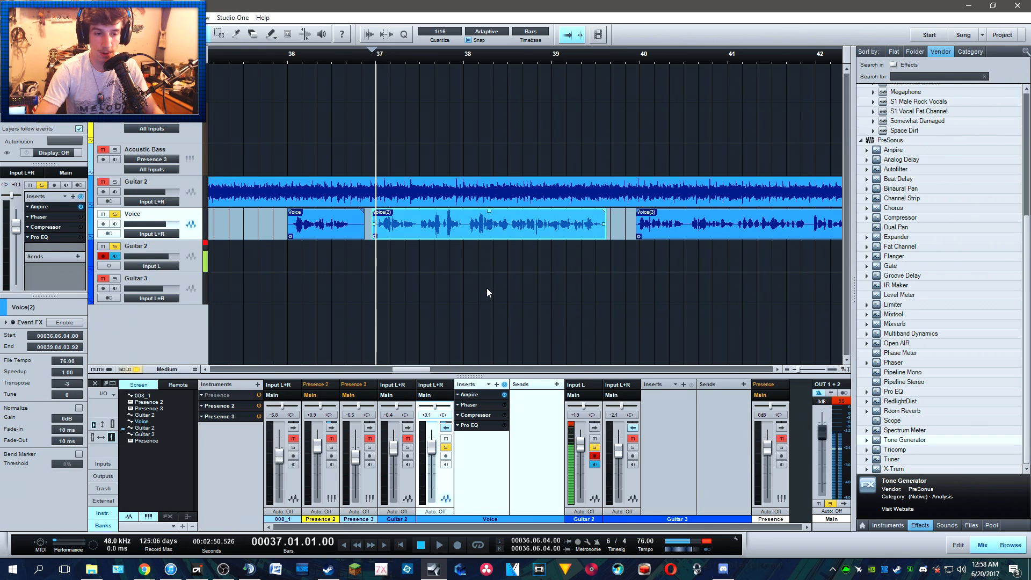
Step: Enable the Phaser insert on the Voice channel and open its settings
right_click(482, 406)
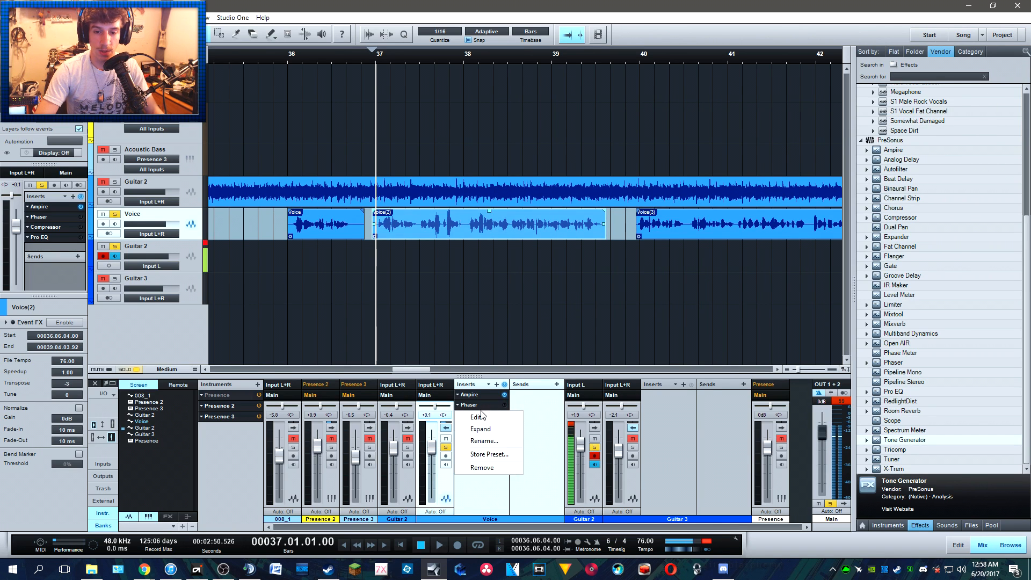
click(479, 506)
click(504, 406)
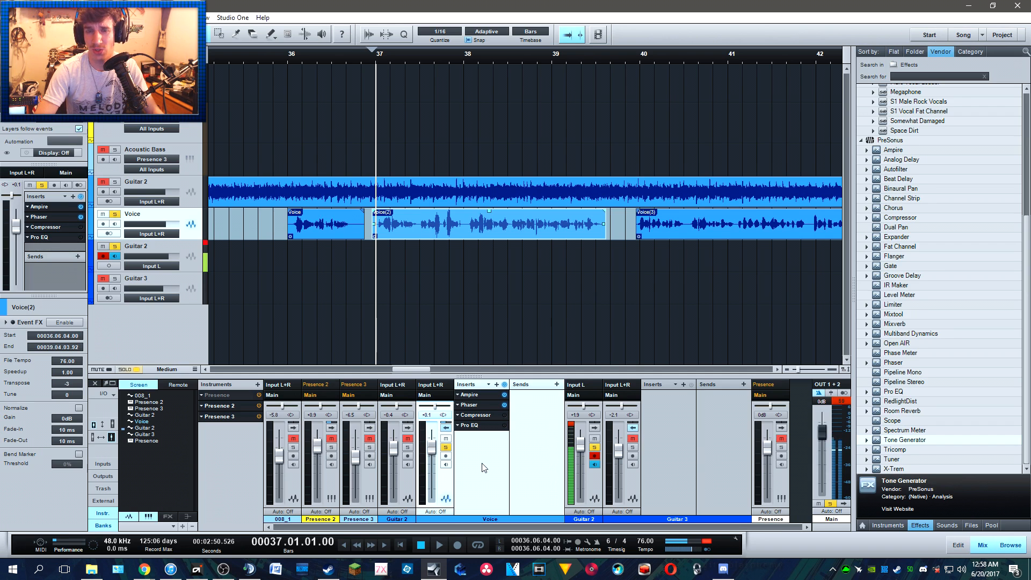
click(487, 406)
click(485, 415)
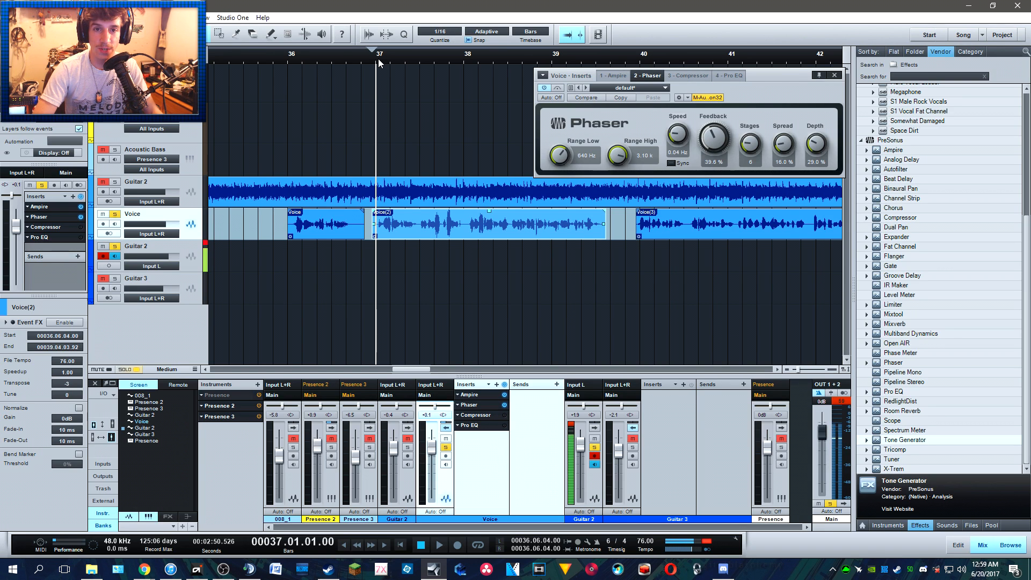
Step: Audition Voice(2) with the Phaser active and return the playback position to the start of bar 37
key(space)
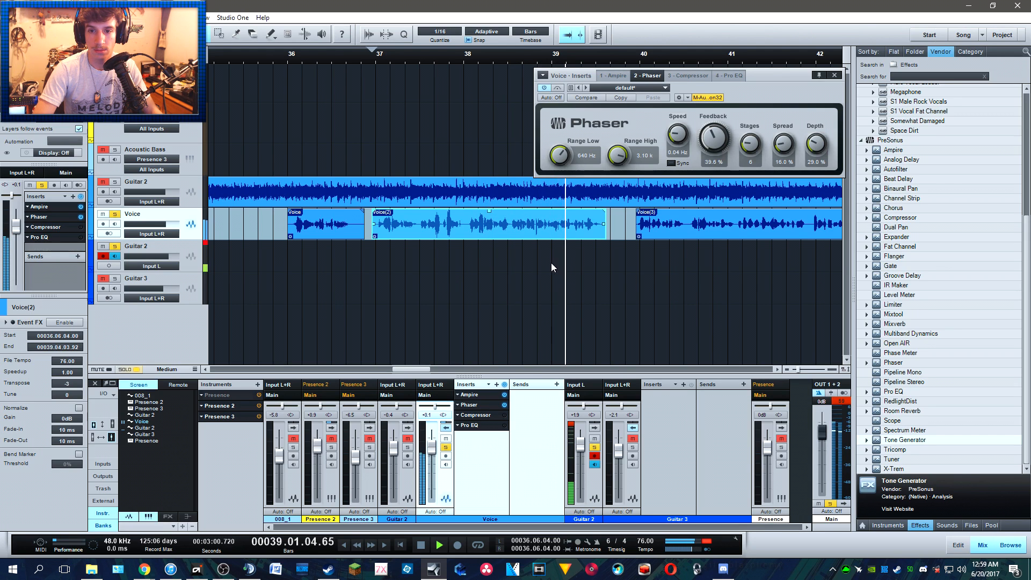
key(space)
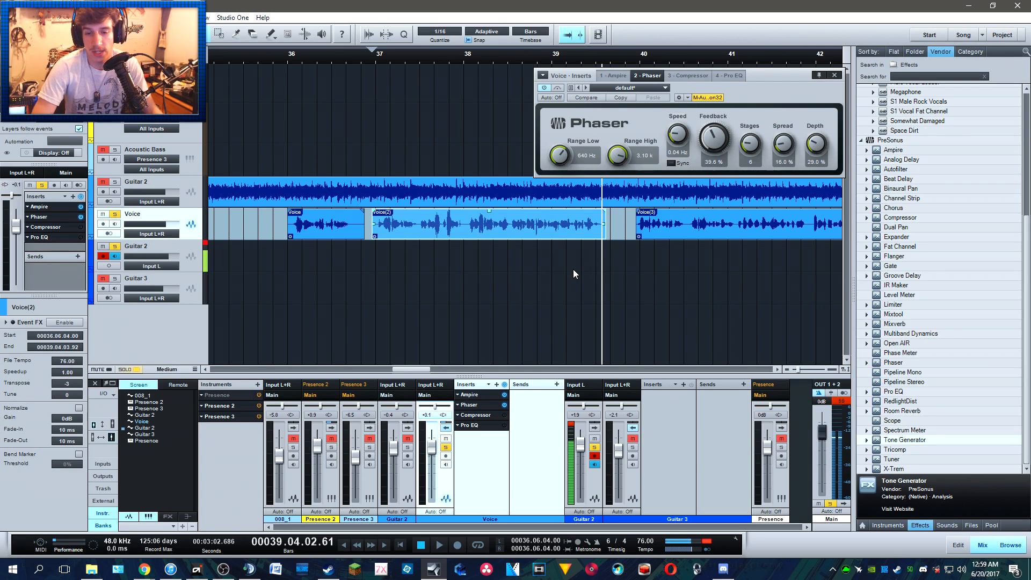
click(378, 62)
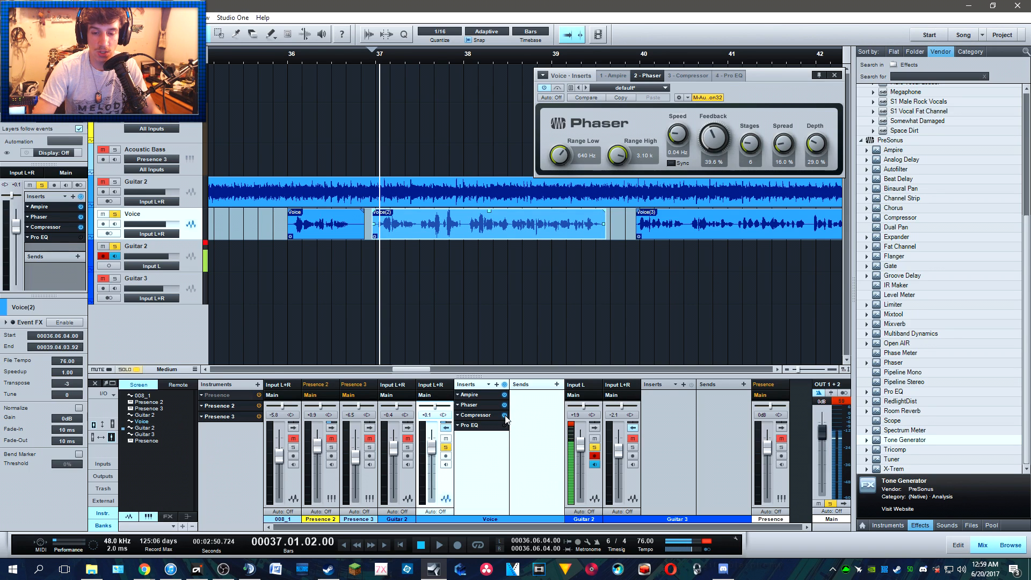
Step: Enable the Compressor insert on the Voice channel and open its editor, placing it clear of the Voice clips
right_click(485, 422)
click(487, 428)
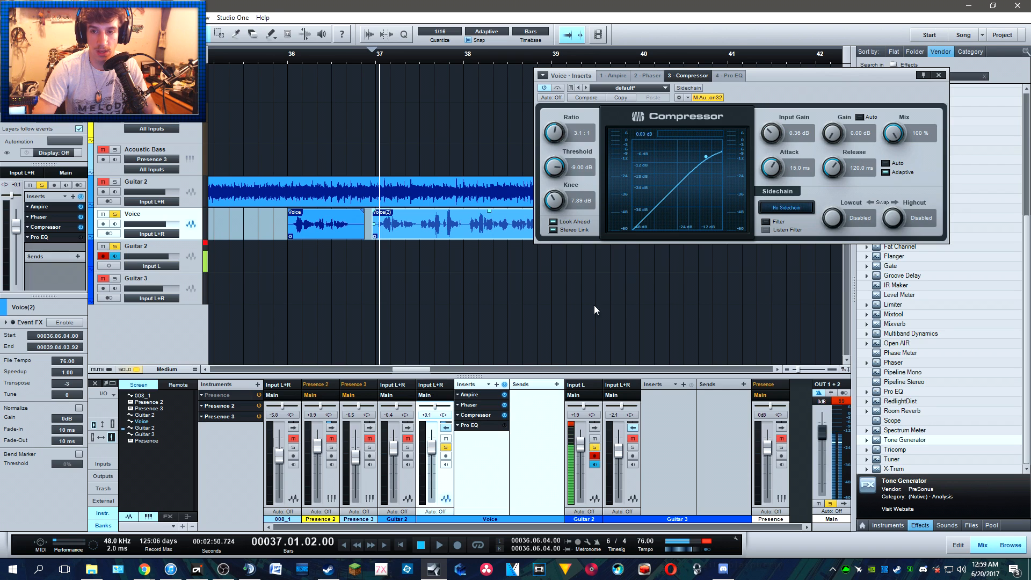
drag(799, 78, 790, 121)
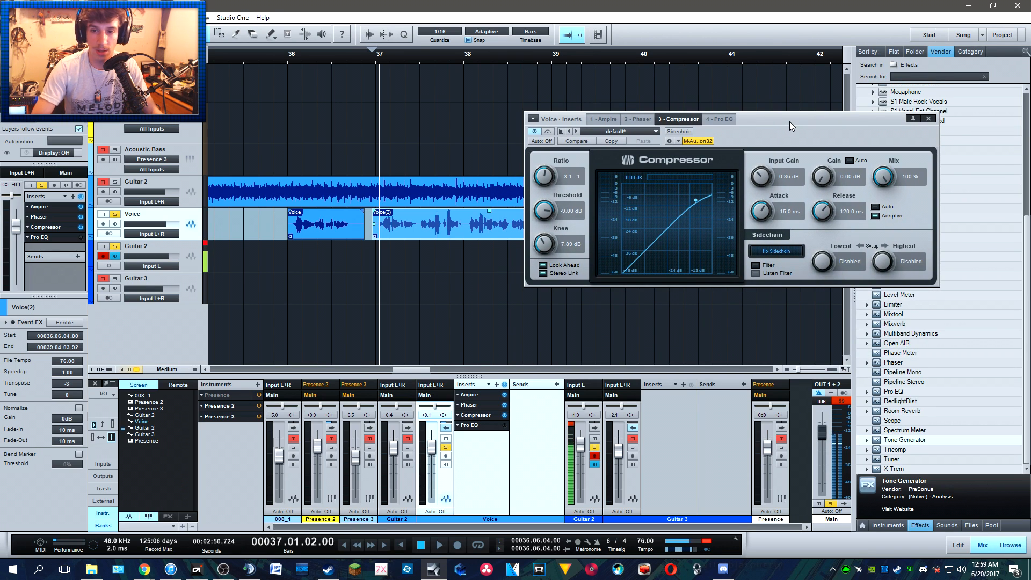
drag(790, 121, 807, 254)
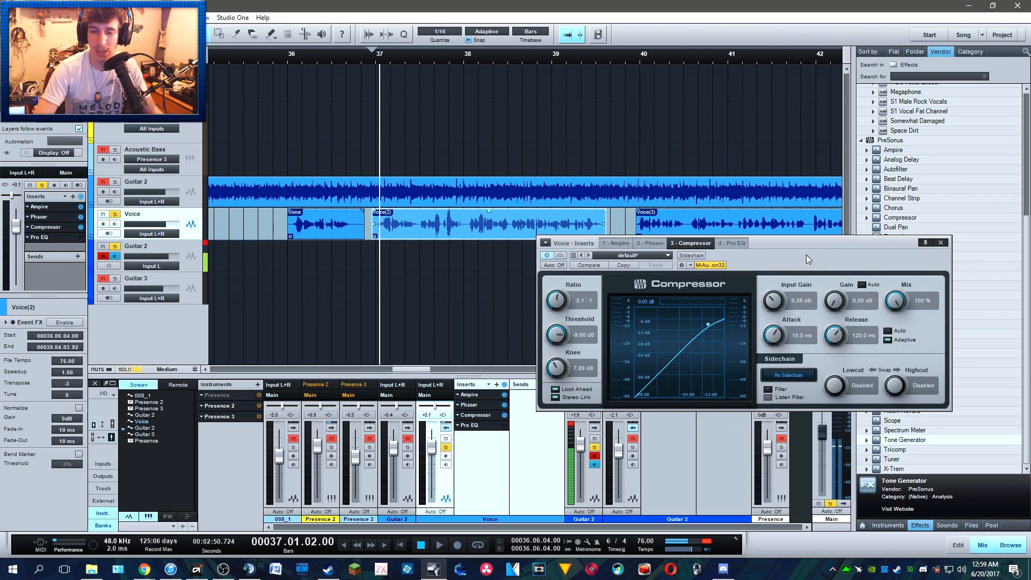
Step: Audition Voice(2) with the Compressor active and return the playback position to just before bar 37
key(space)
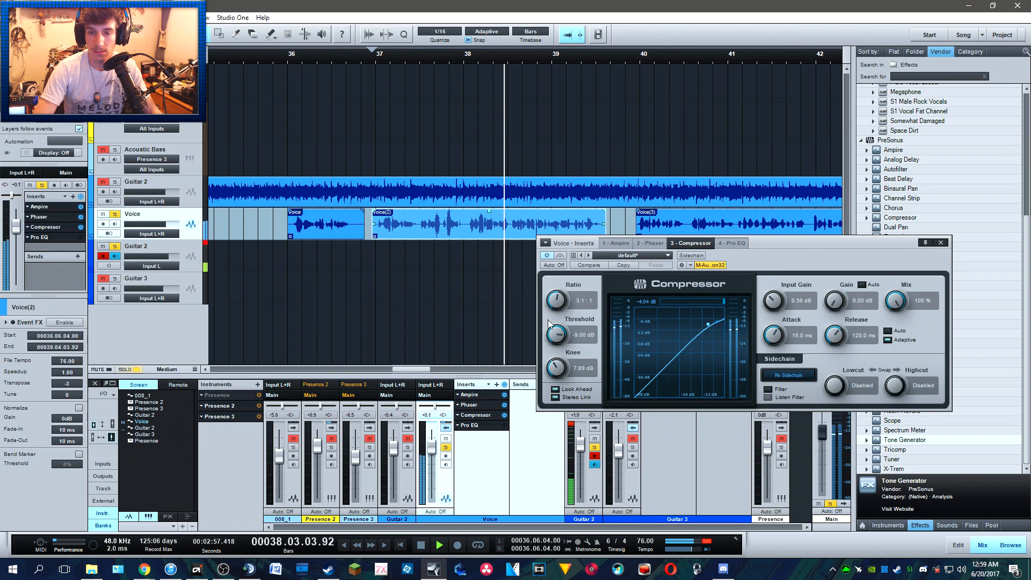
drag(785, 250, 798, 251)
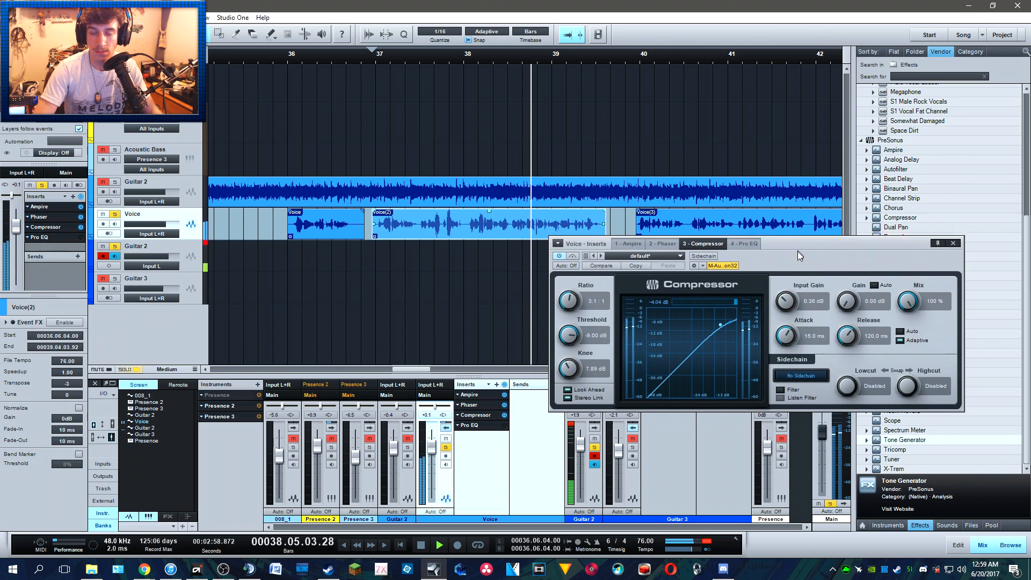
key(space)
click(369, 62)
Step: Open the Pro EQ editor and enable that insert on the Voice channel, keeping the Voice(2) clip uncovered
click(747, 244)
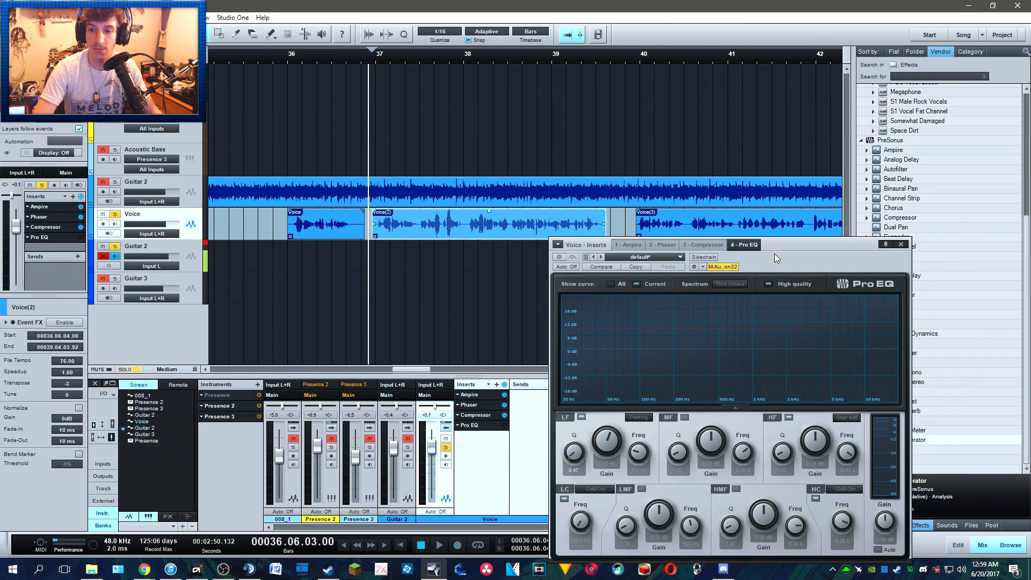
drag(774, 254, 820, 179)
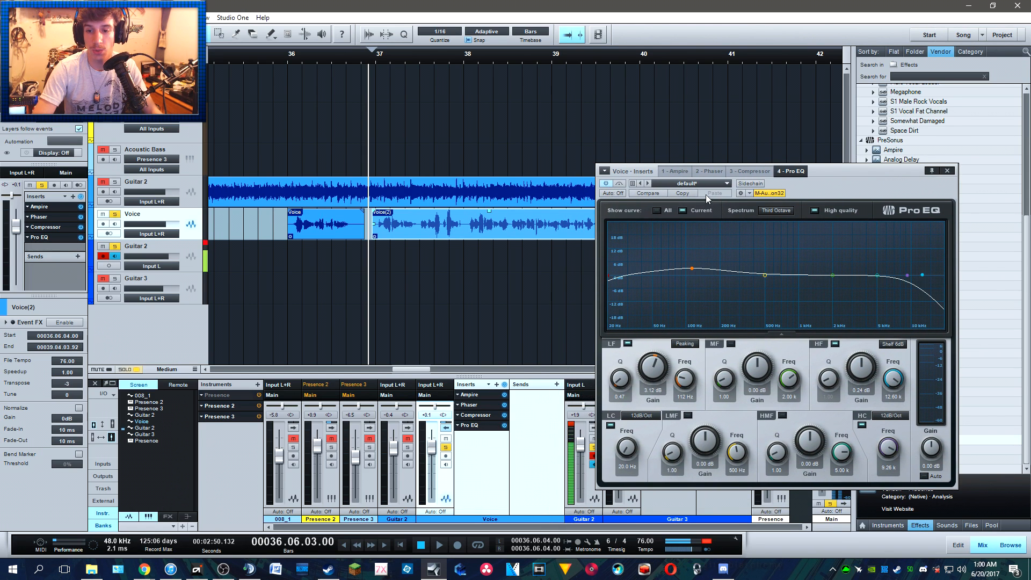
drag(827, 189, 876, 198)
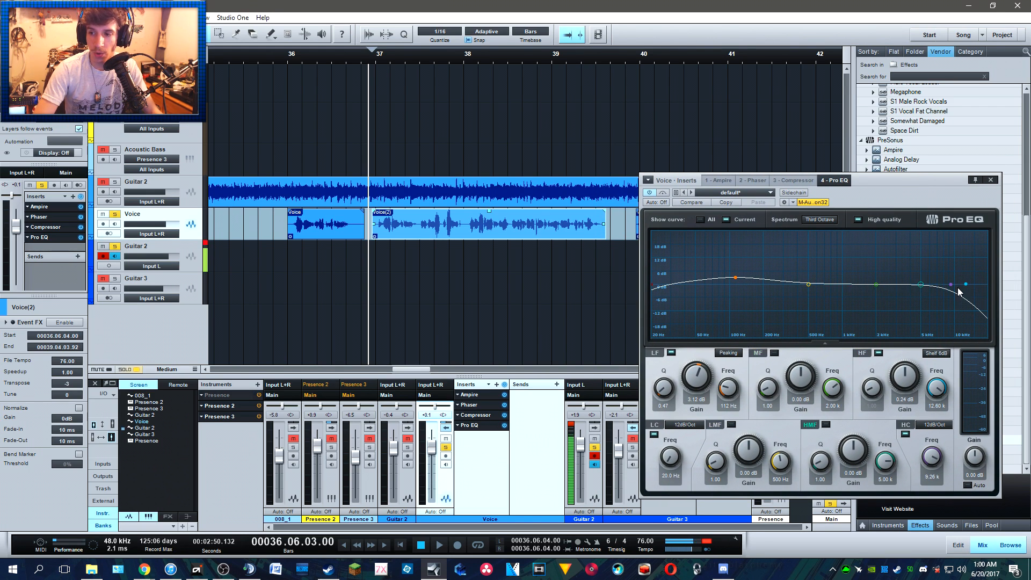
Step: Lower the Pro EQ high-cut frequency to 8.48 kHz and audition Voice(2) with the full effect chain
drag(953, 288, 949, 289)
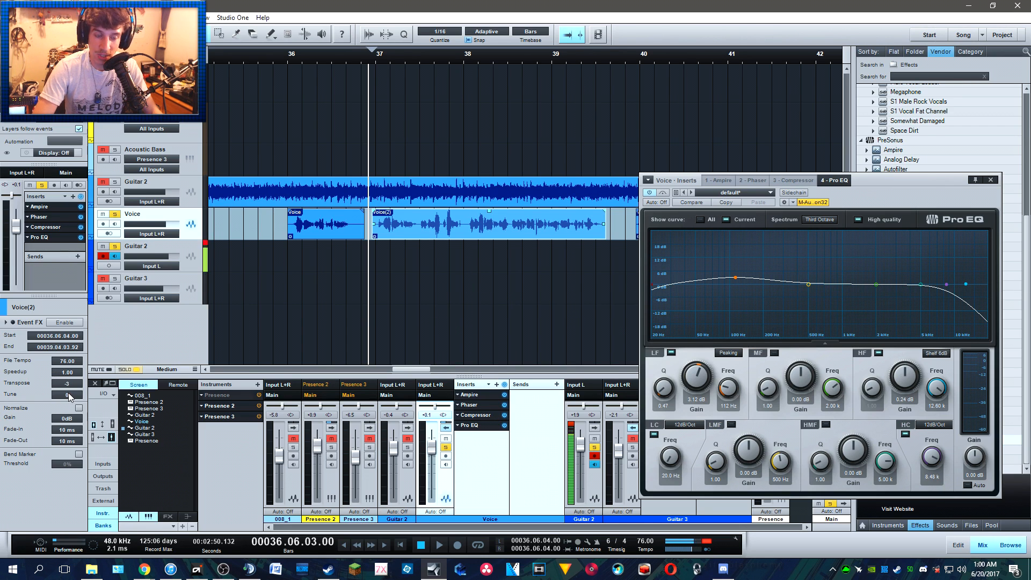
key(space)
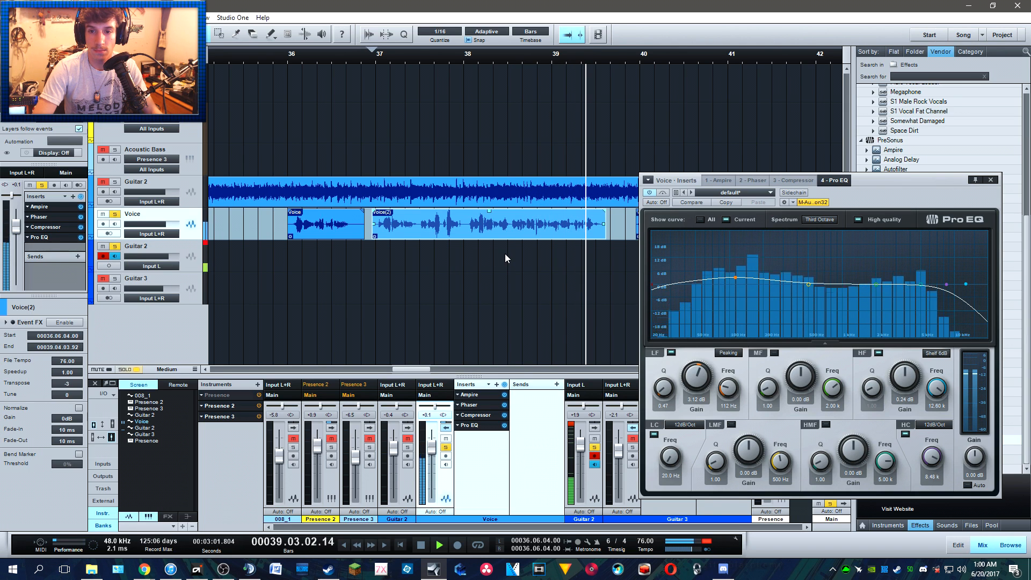
key(space)
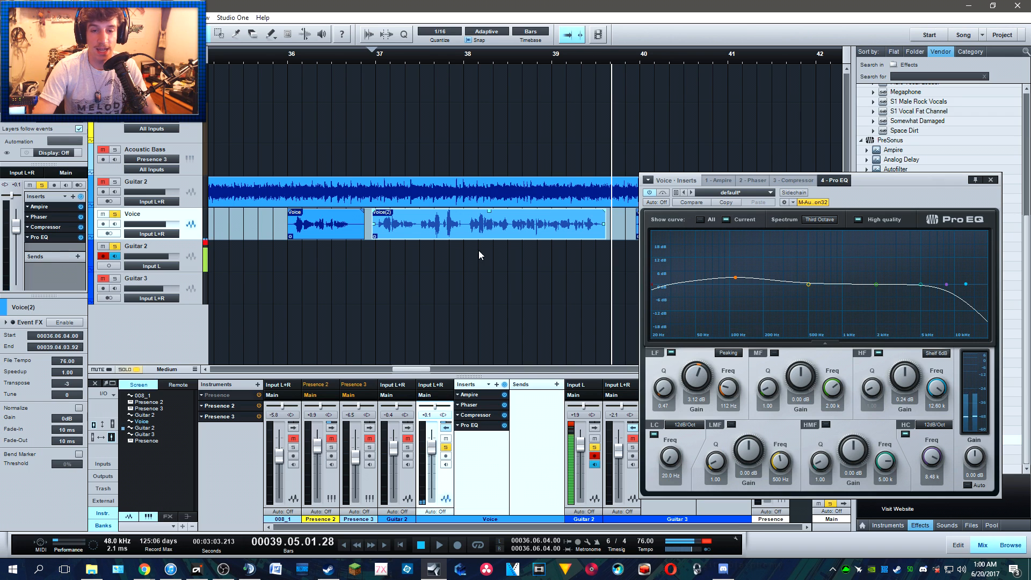
Step: Trim the start of the Voice(2) clip to the beginning of bar 37
scroll(374, 54, up, 7)
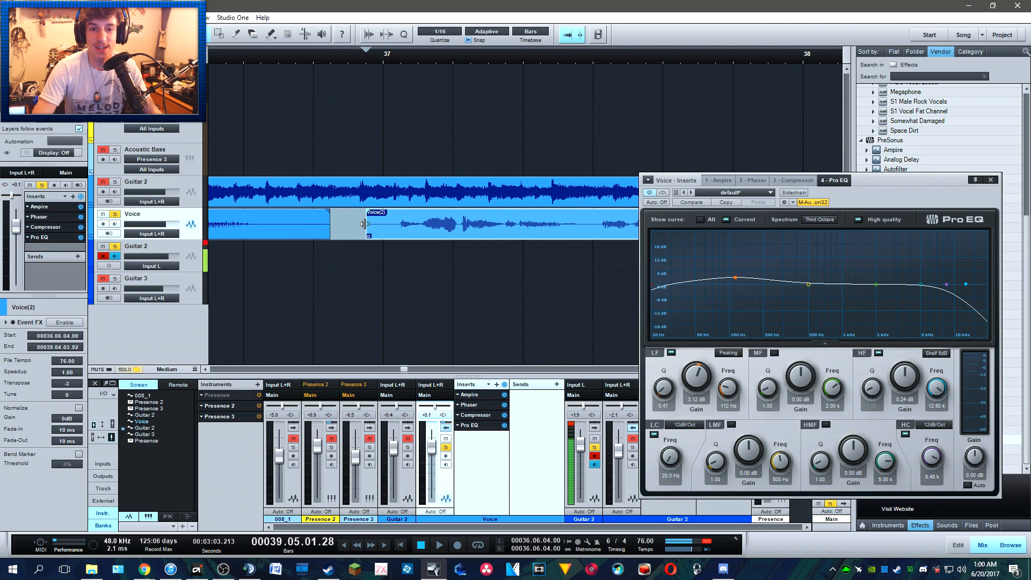
drag(364, 224, 385, 224)
scroll(424, 55, down, 4)
scroll(424, 57, down, 4)
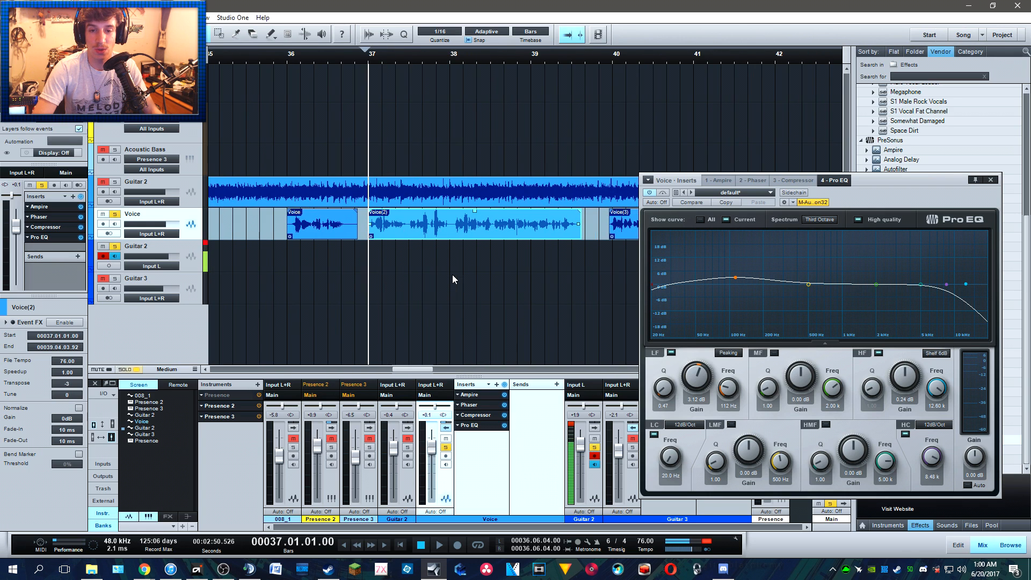